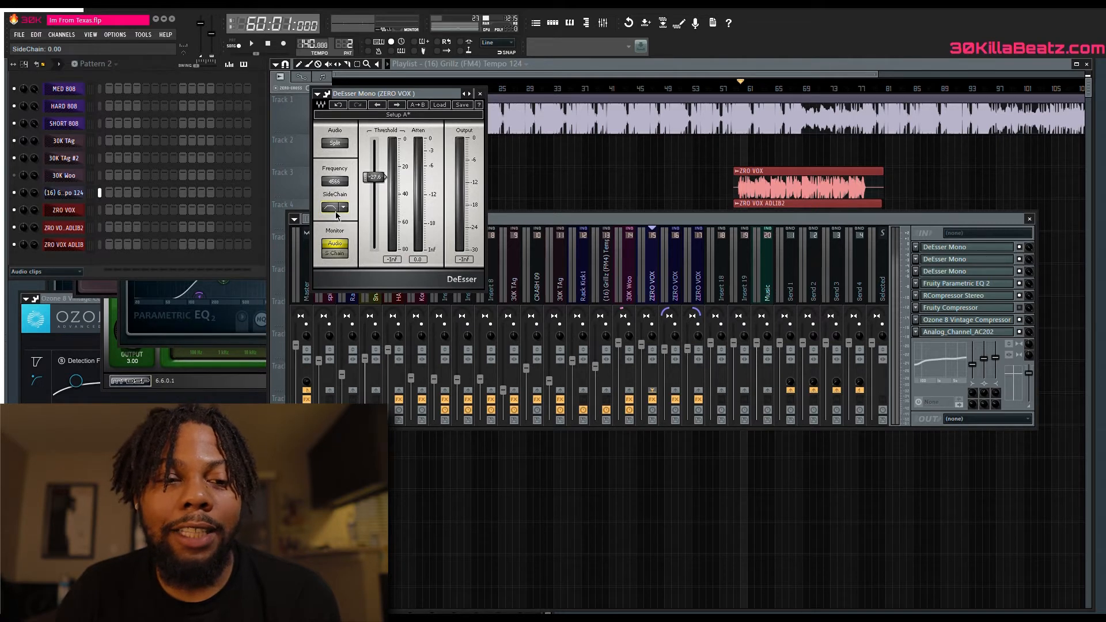
Monitor the first DeEsser's sidechain, and solo the ZRO VOX playlist track for playback from bar 59.
click(330, 252)
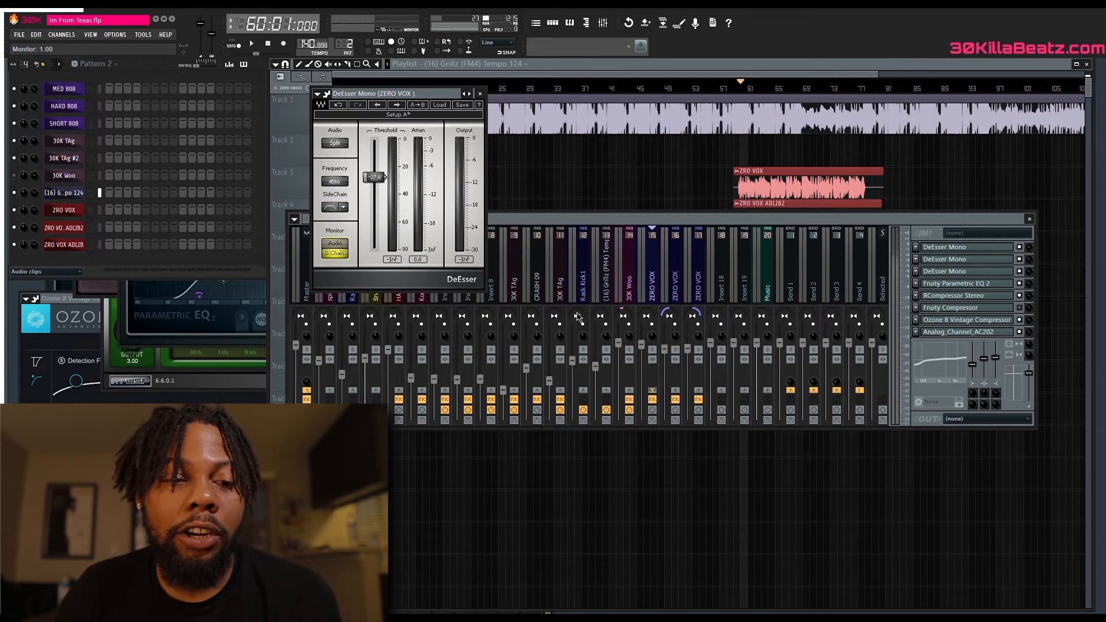
click(739, 83)
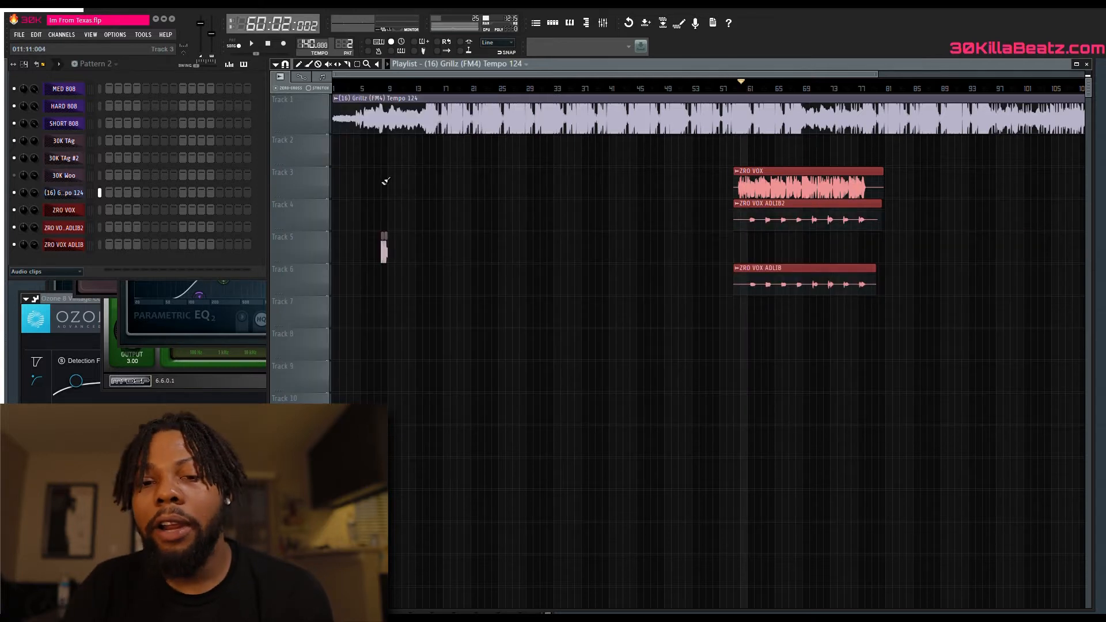
right_click(328, 196)
mouse_move(754, 86)
mouse_down()
mouse_move(728, 86)
mouse_move(737, 87)
mouse_up()
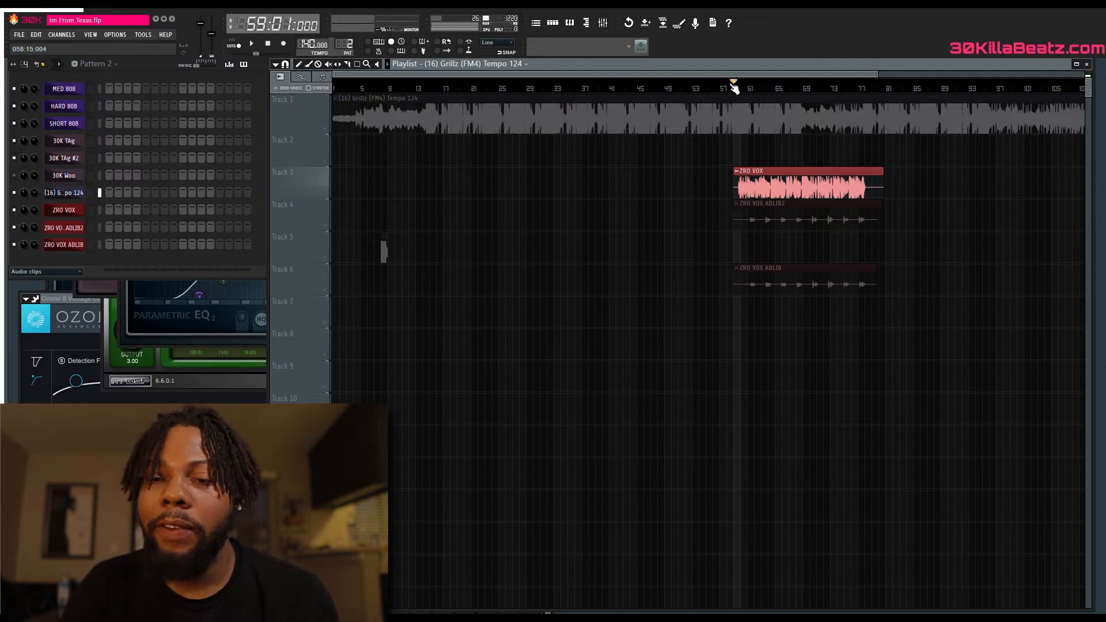
key(space)
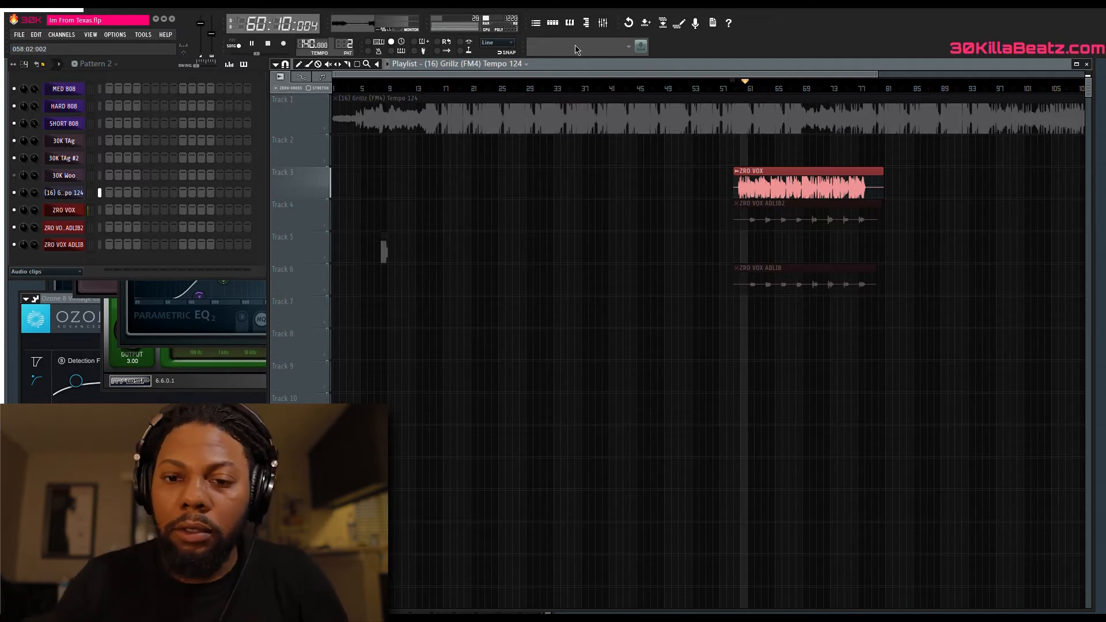
key(space)
Tune the first DeEsser's frequency to 4519 while the soloed vocal plays, and return its monitor to Audio.
key(F9)
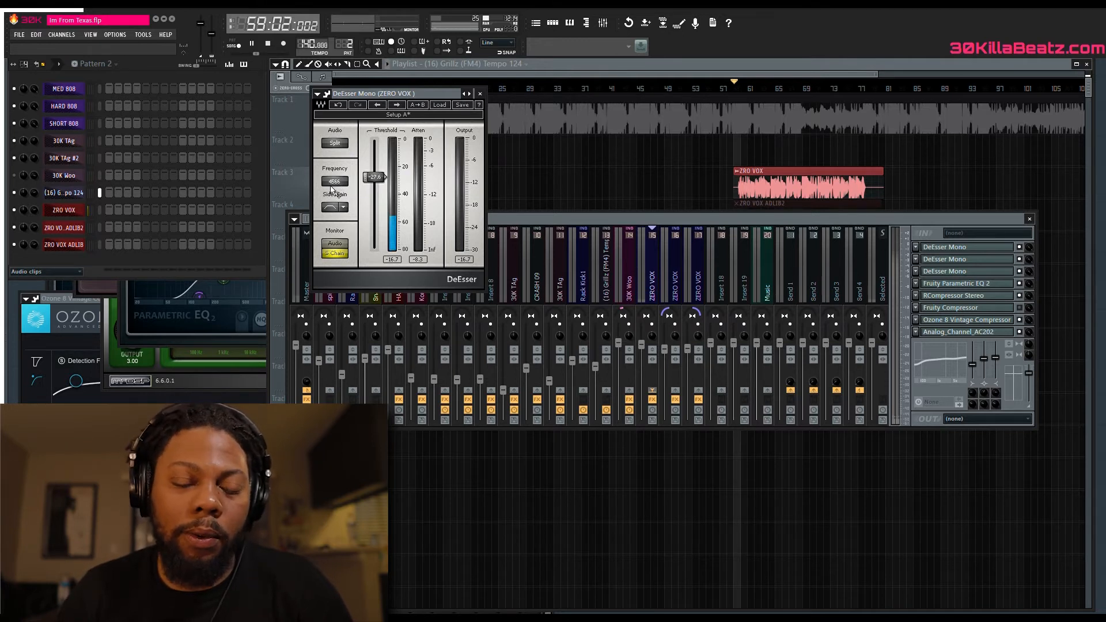
drag(332, 184, 332, 186)
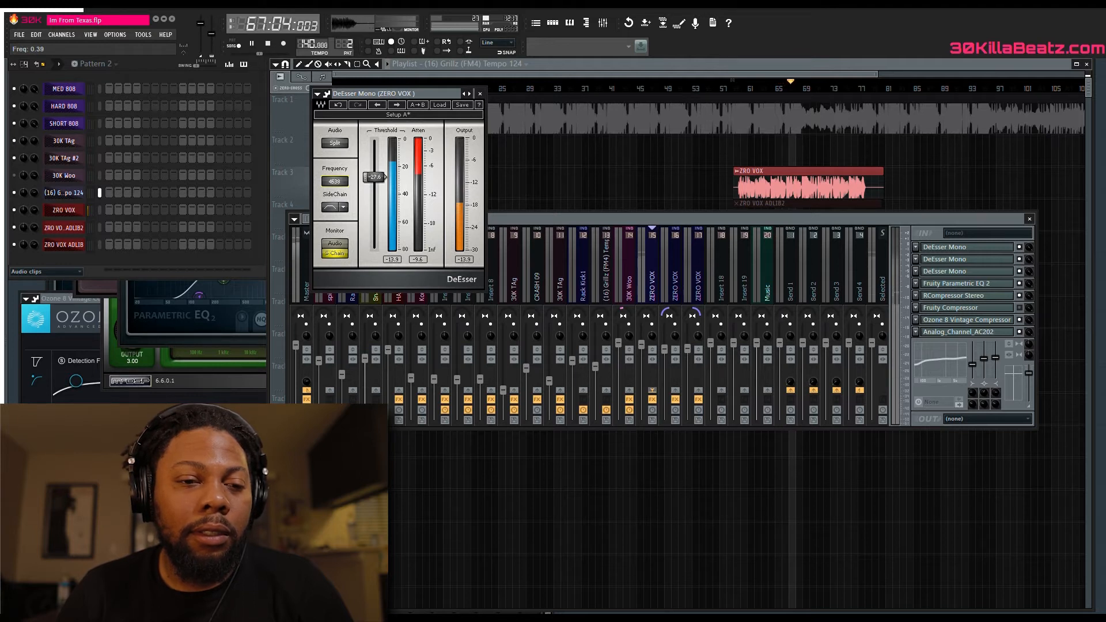
drag(333, 181, 333, 179)
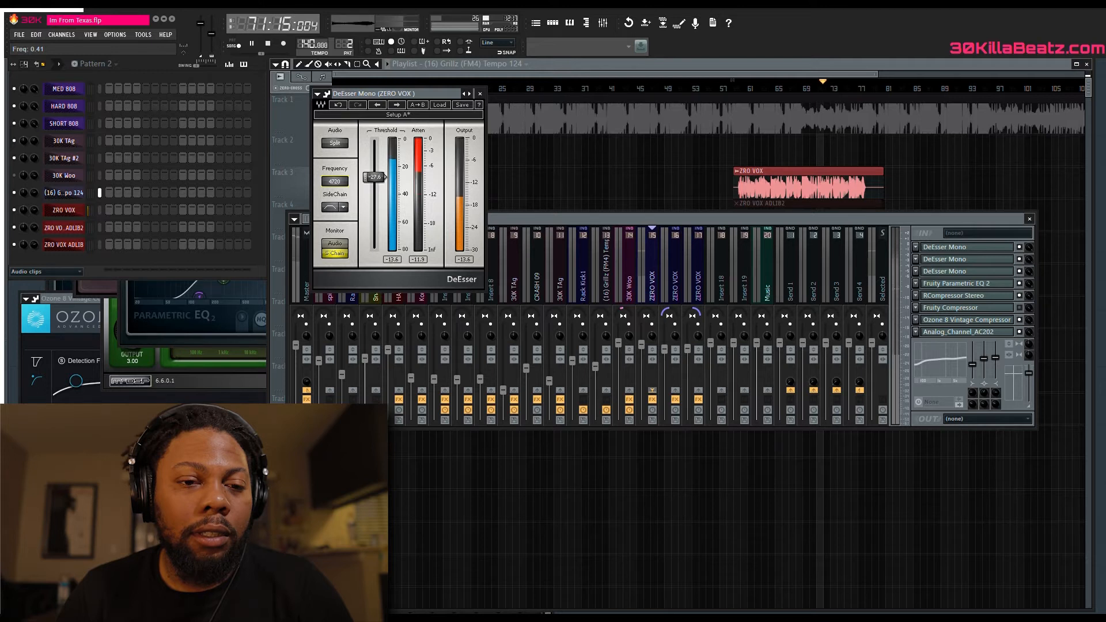
drag(334, 181, 334, 182)
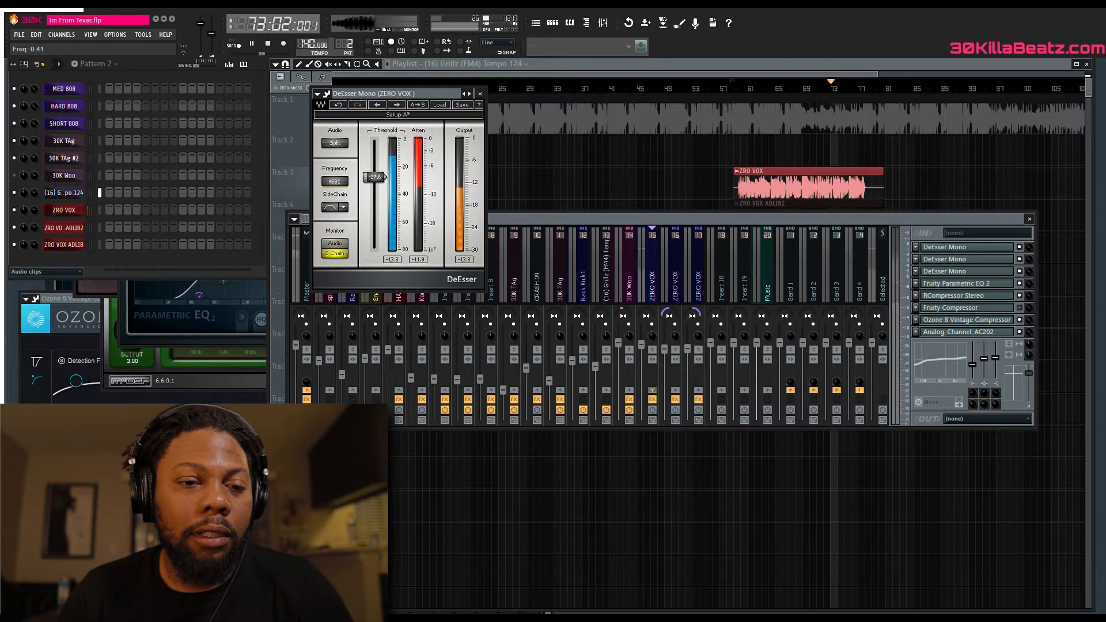
drag(335, 182, 334, 185)
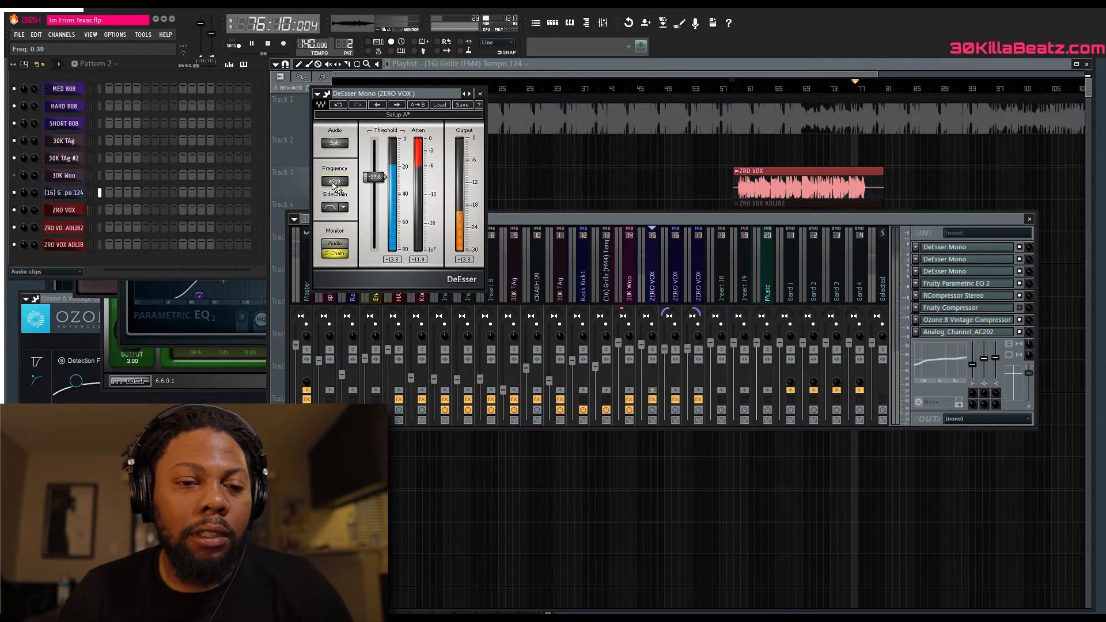
key(space)
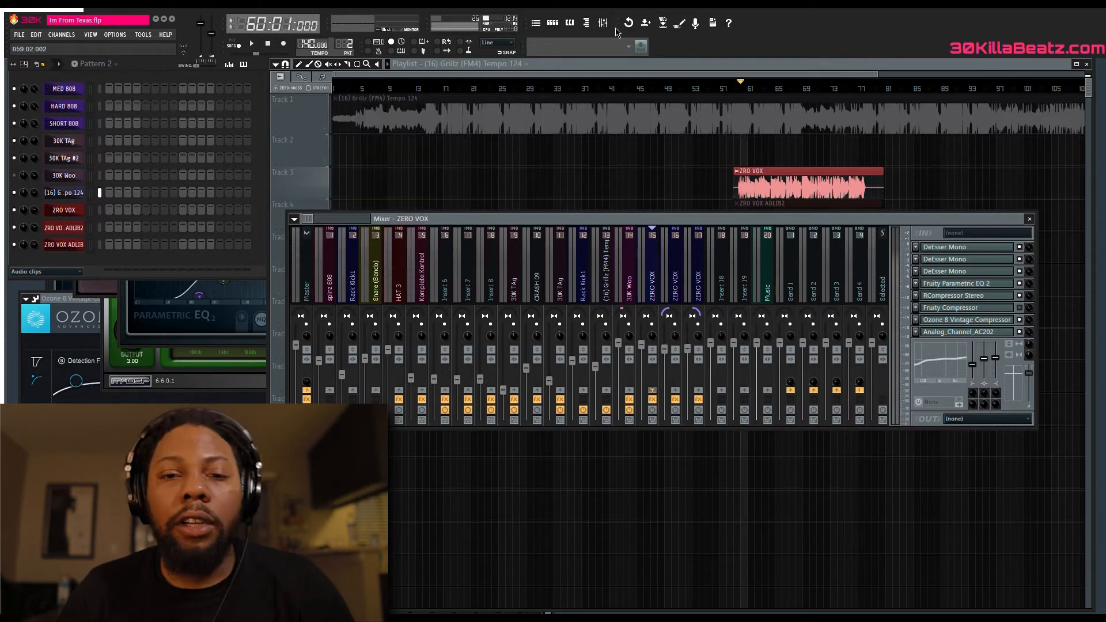
click(979, 248)
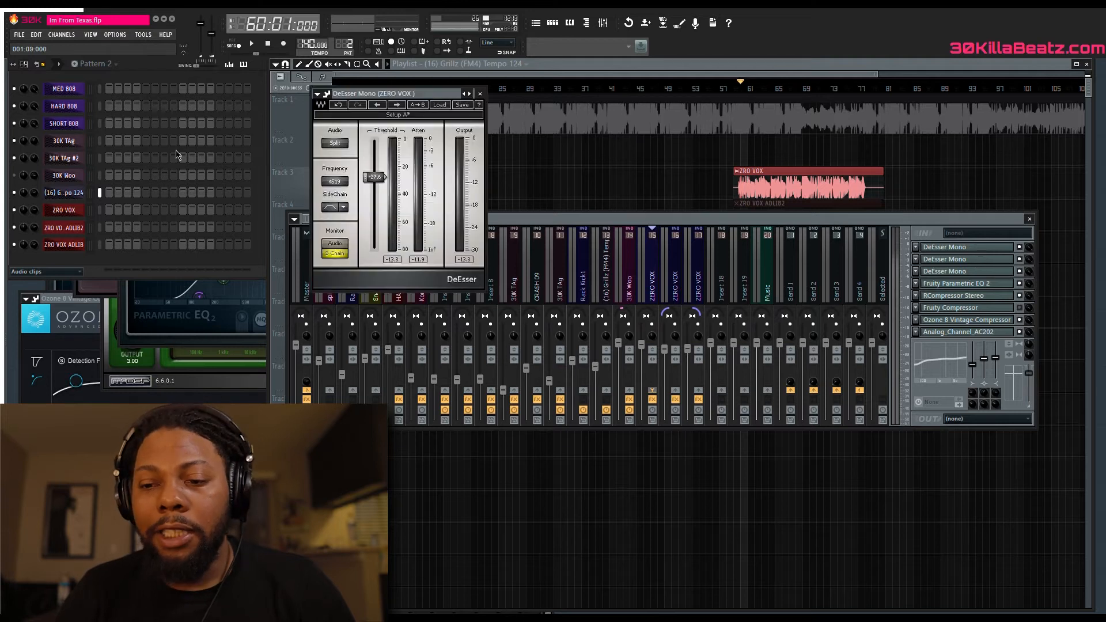
click(327, 244)
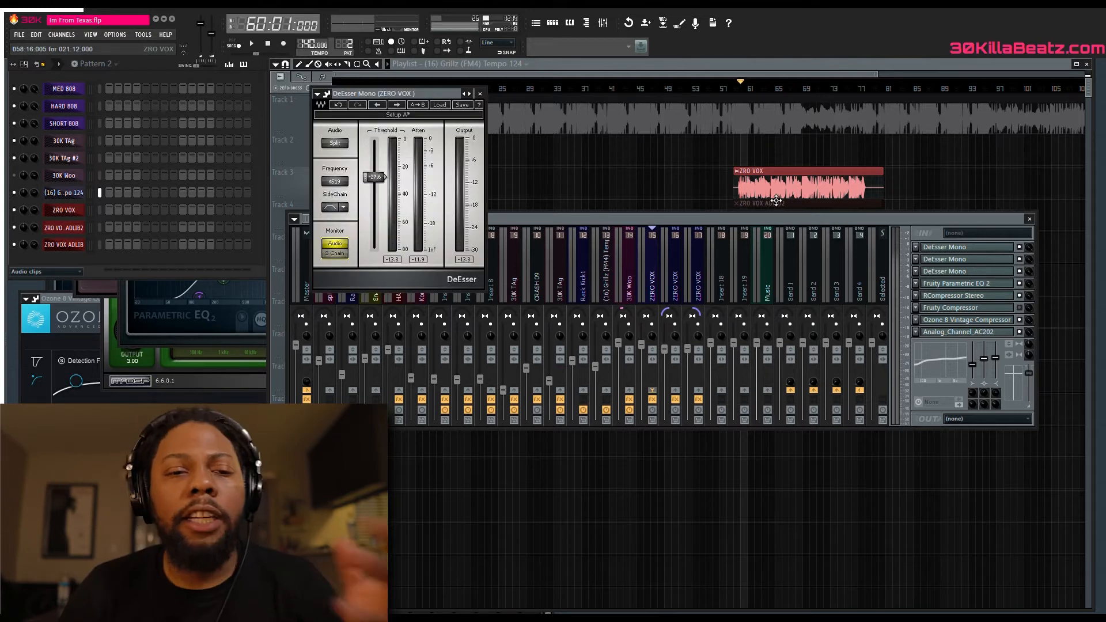
Open the second DeEsser on ZERO VOX beside the first and audition the vocal through its sidechain monitor.
click(979, 260)
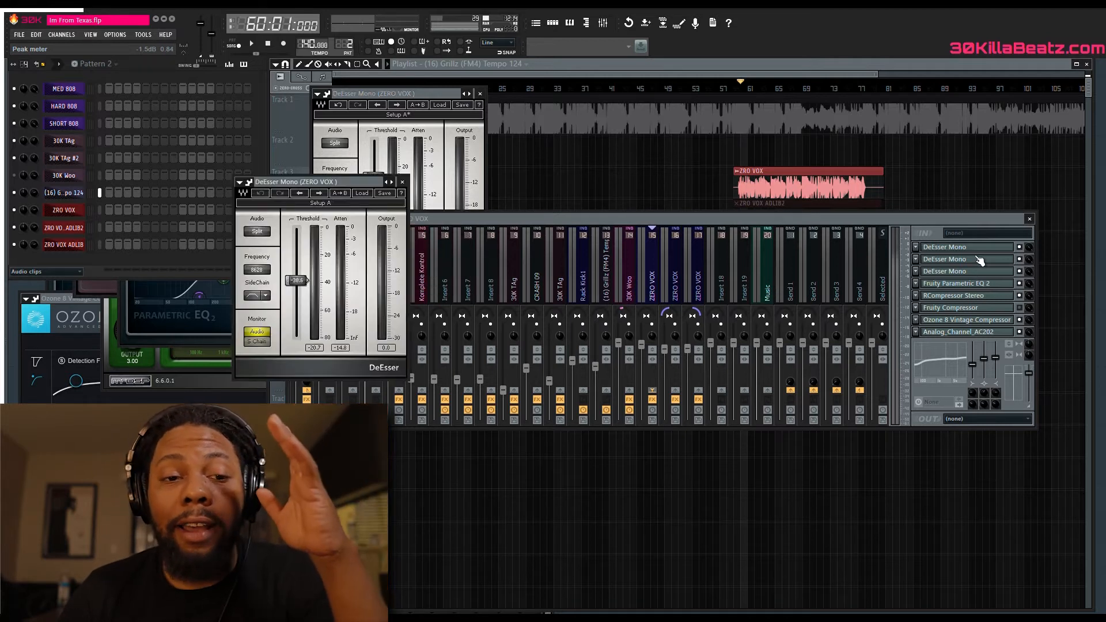
click(979, 260)
drag(322, 182, 605, 142)
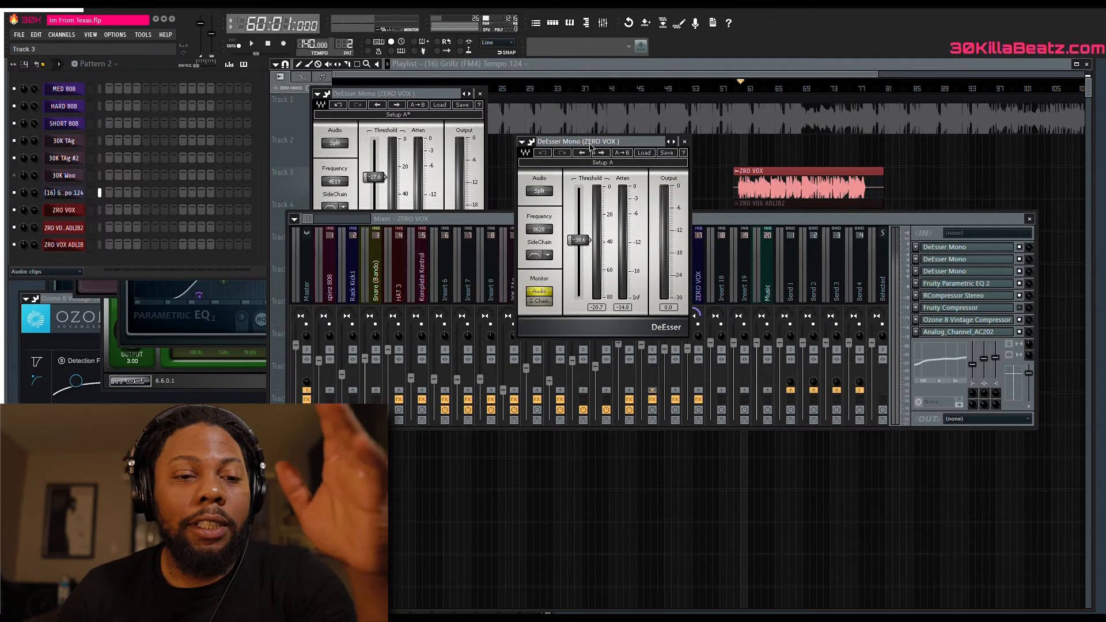
click(539, 301)
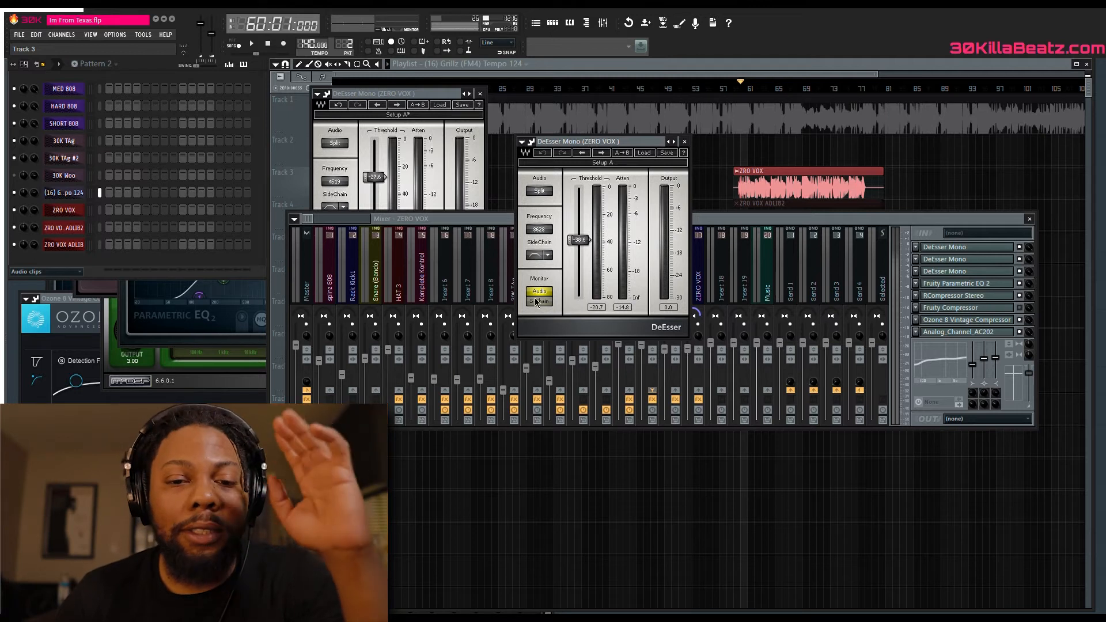
key(space)
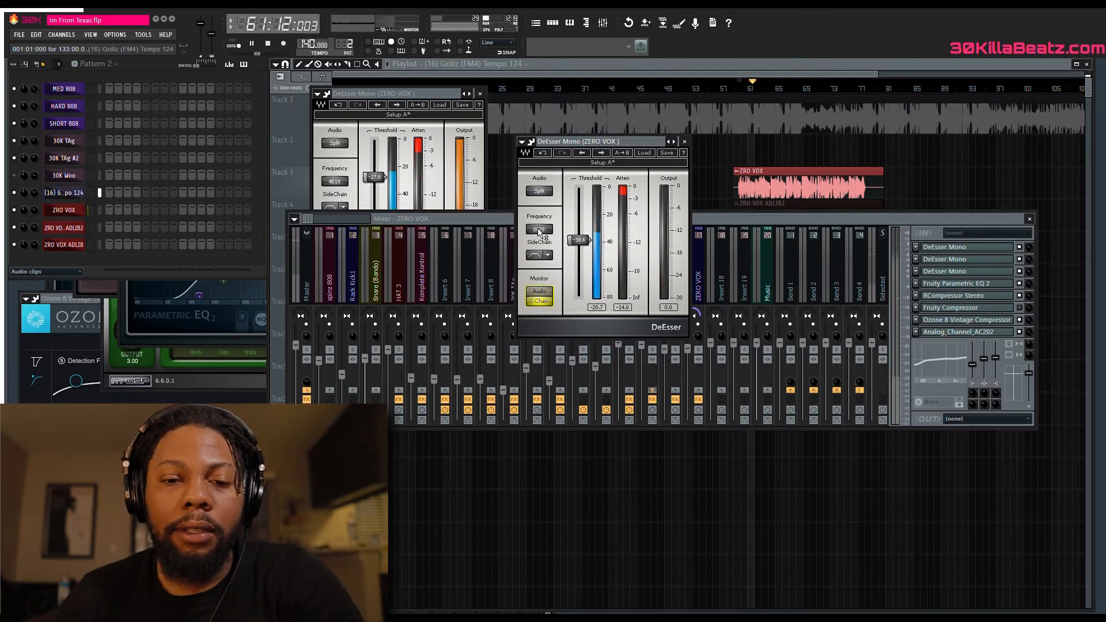
click(539, 229)
key(space)
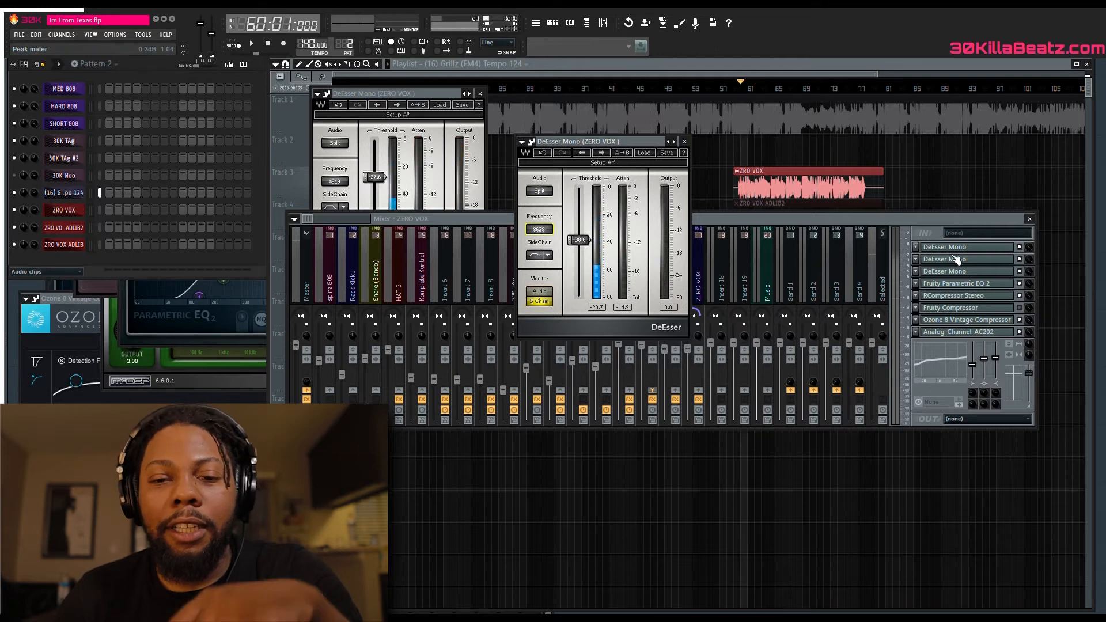
Bypass all three DeEssers on the ZERO VOX mixer track and play the dry vocal from bar 59.
click(1020, 247)
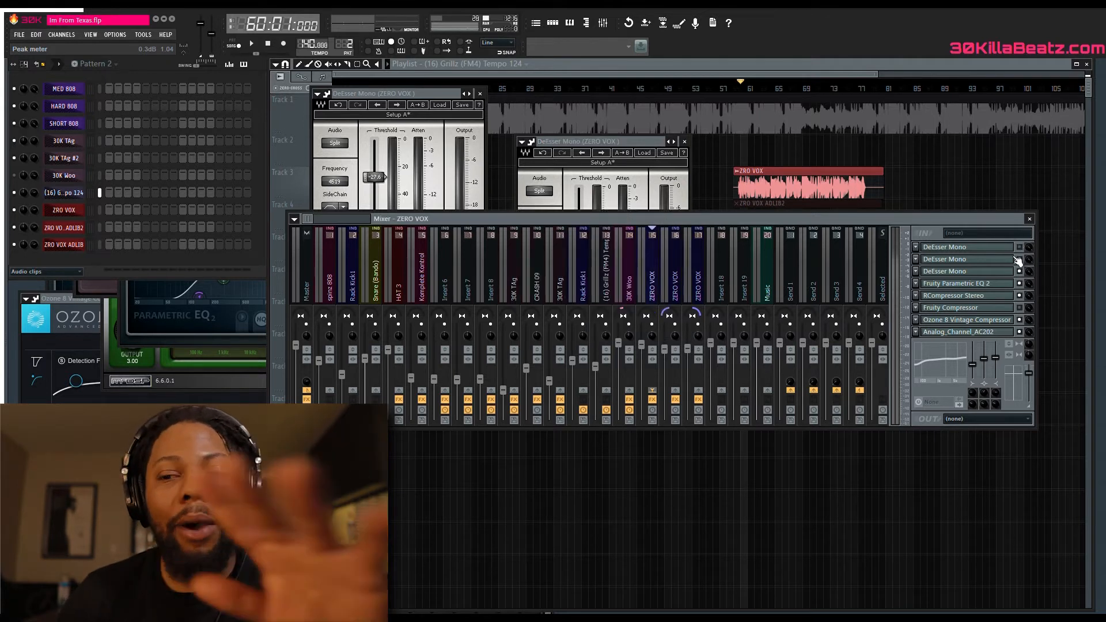
click(1020, 259)
click(737, 84)
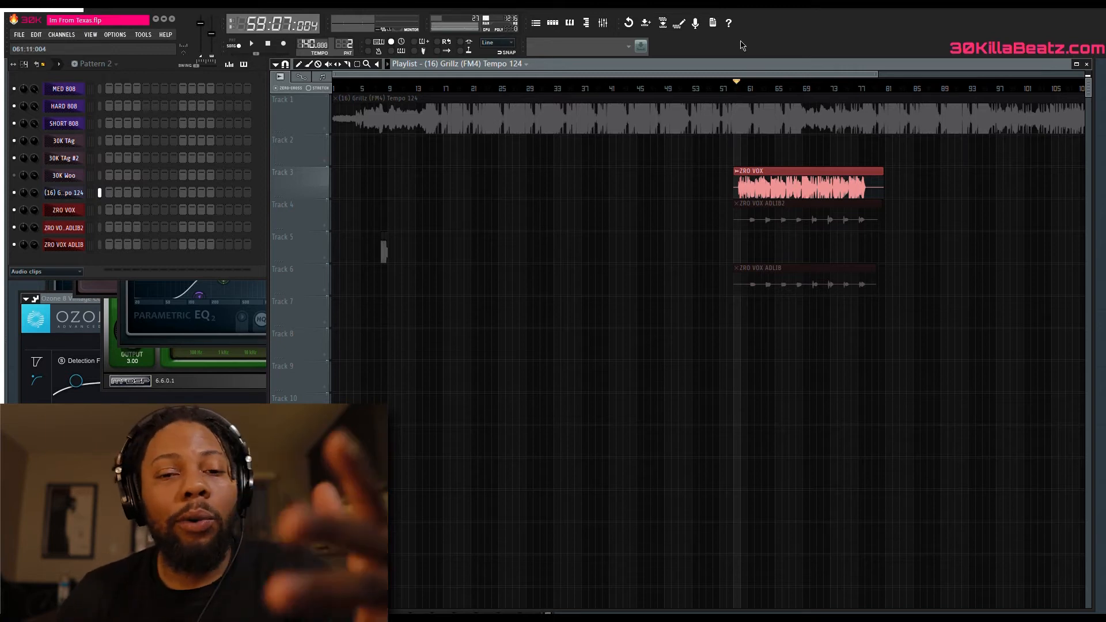
click(603, 21)
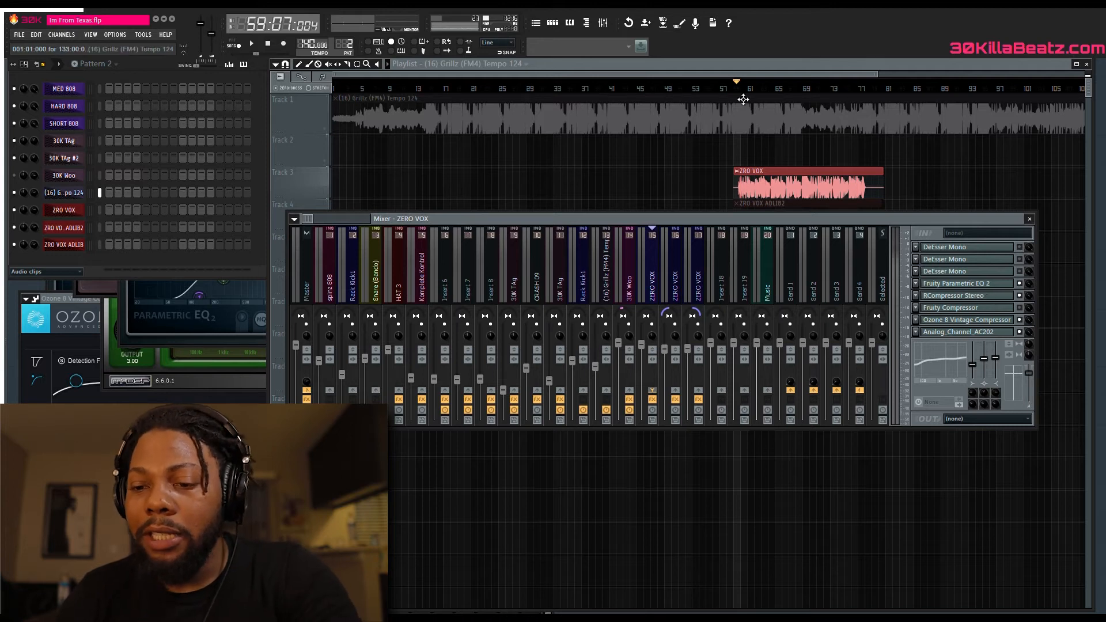
click(732, 85)
click(738, 85)
key(space)
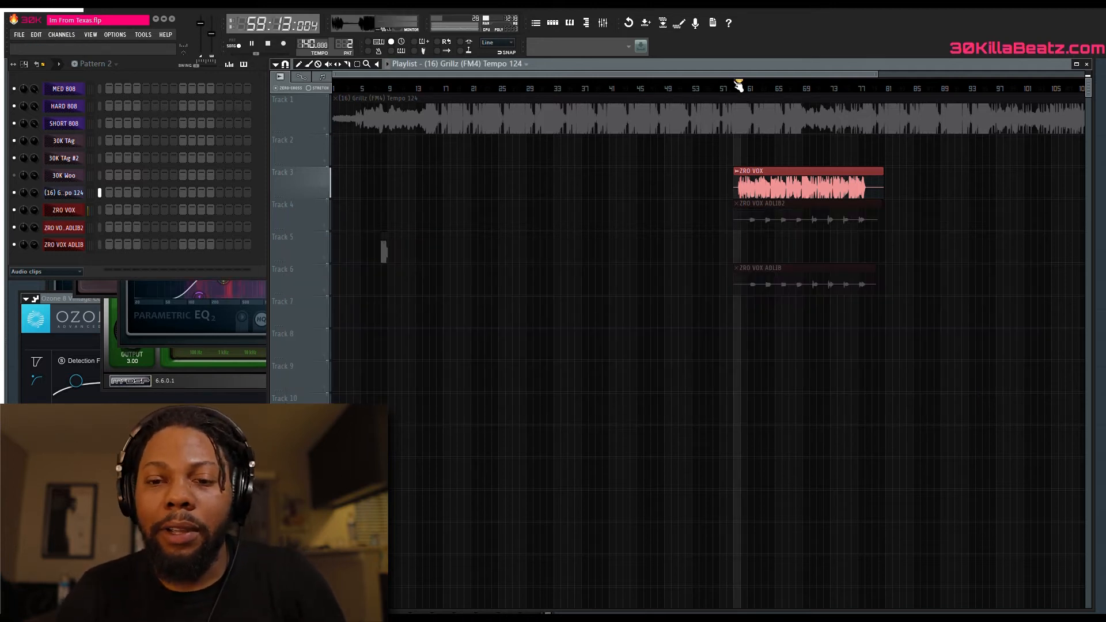
click(606, 21)
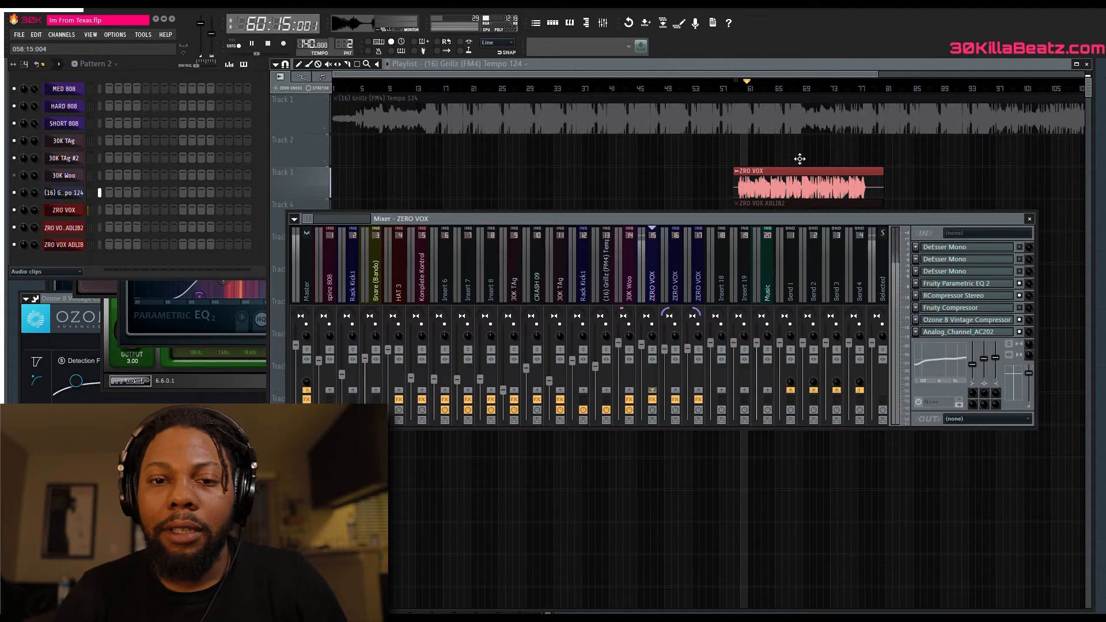
Compare the vocal with the first DeEsser enabled and bypassed, and set its threshold to -25.5.
click(1009, 248)
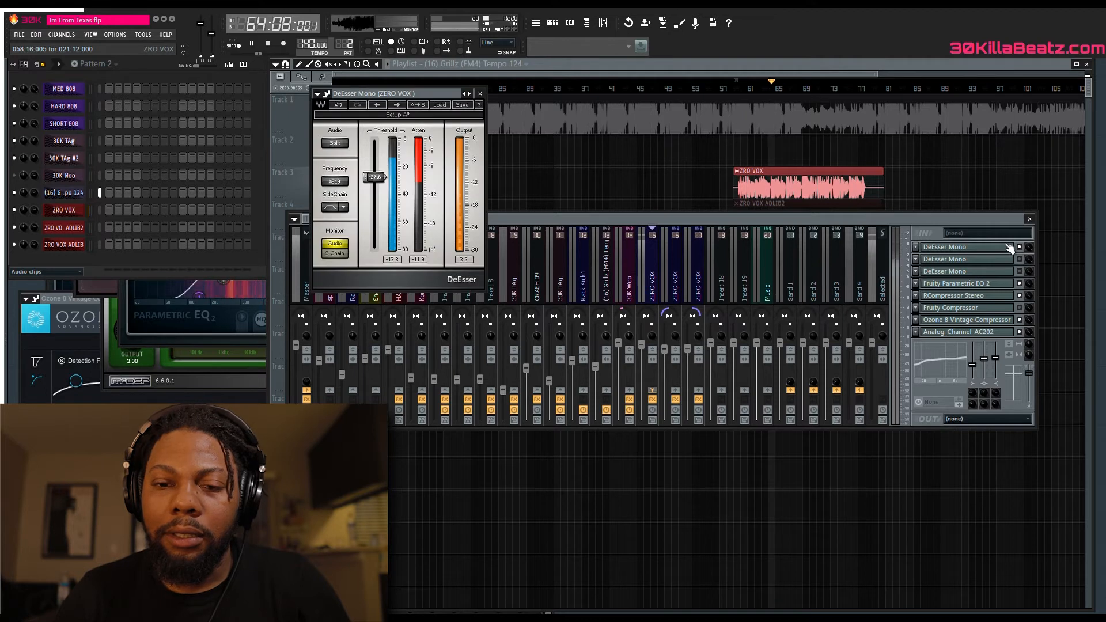
key(space)
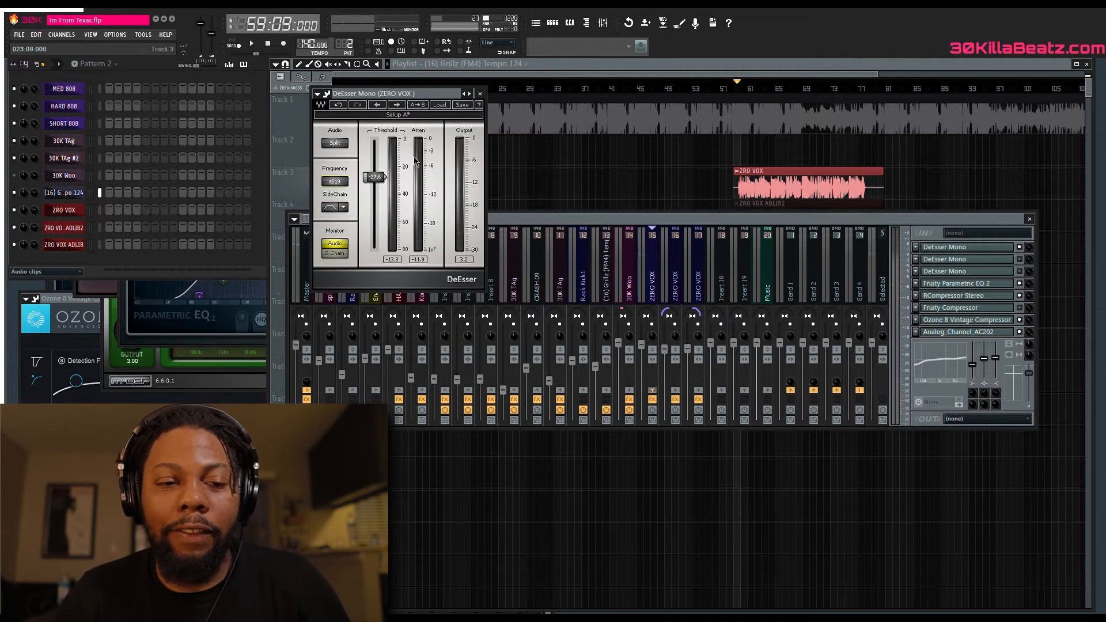
click(1023, 250)
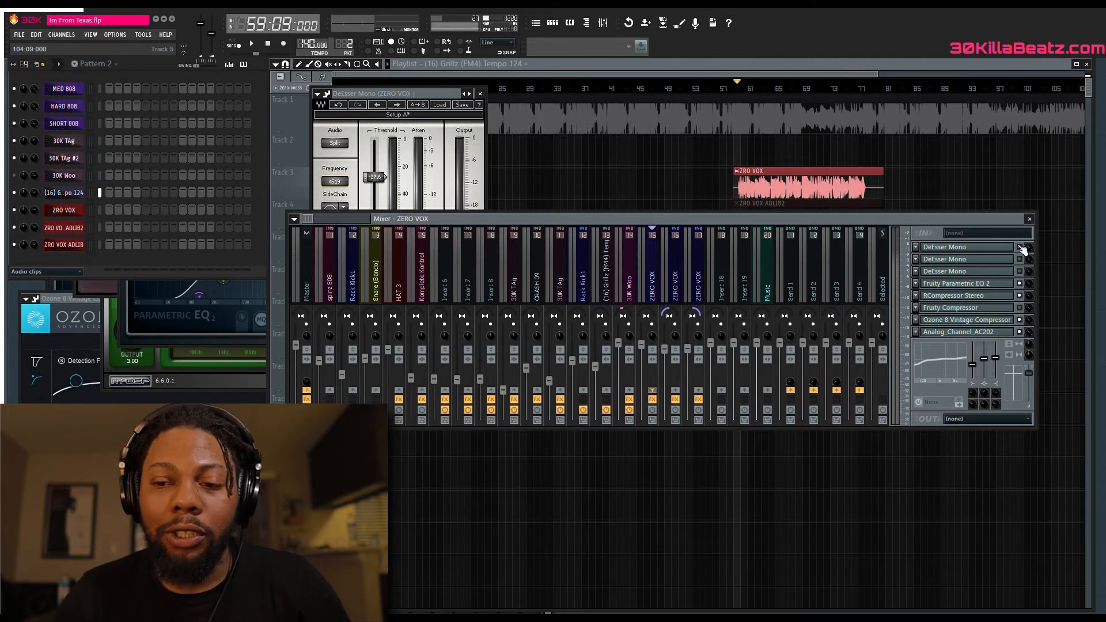
key(space)
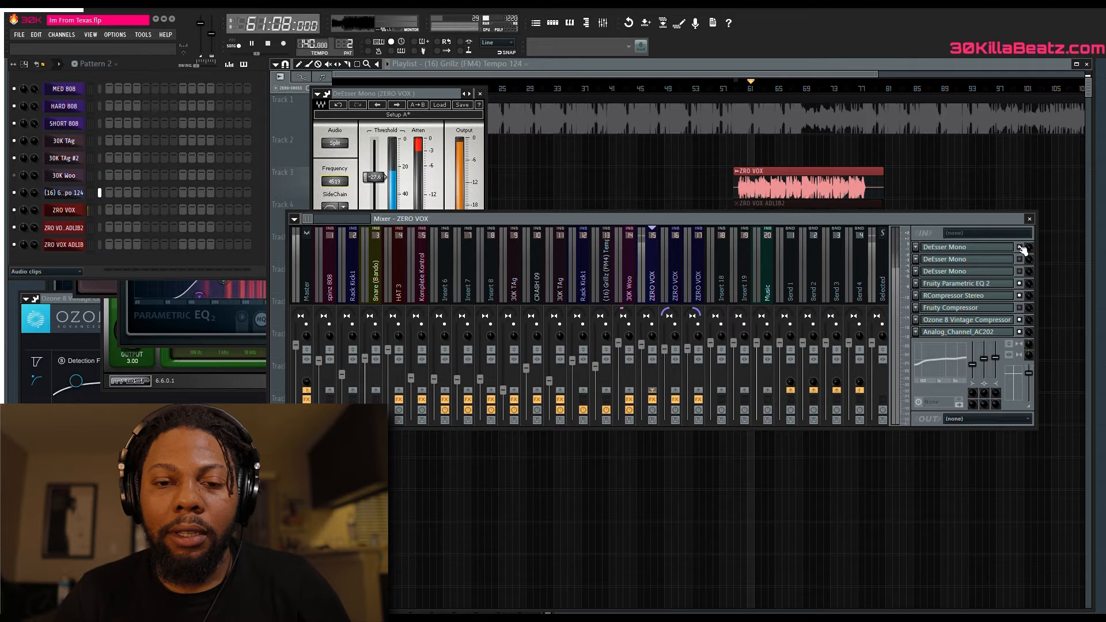
drag(375, 177, 375, 174)
click(1020, 247)
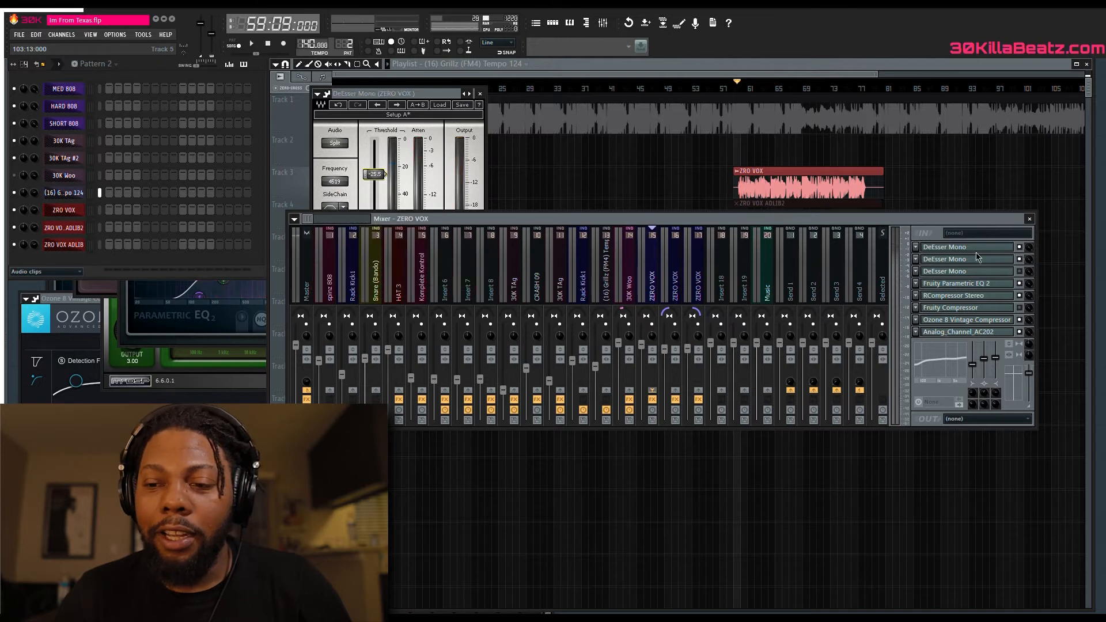
Adjust the second DeEsser's frequency by ear on its sidechain signal, and return its monitor to Audio.
click(978, 259)
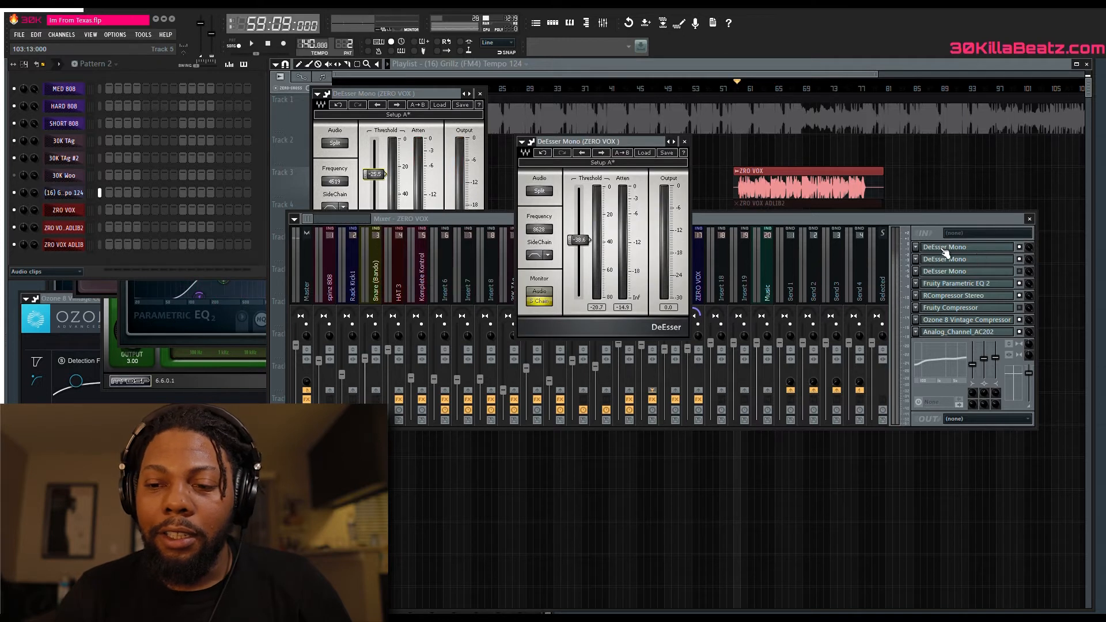
click(544, 291)
click(534, 303)
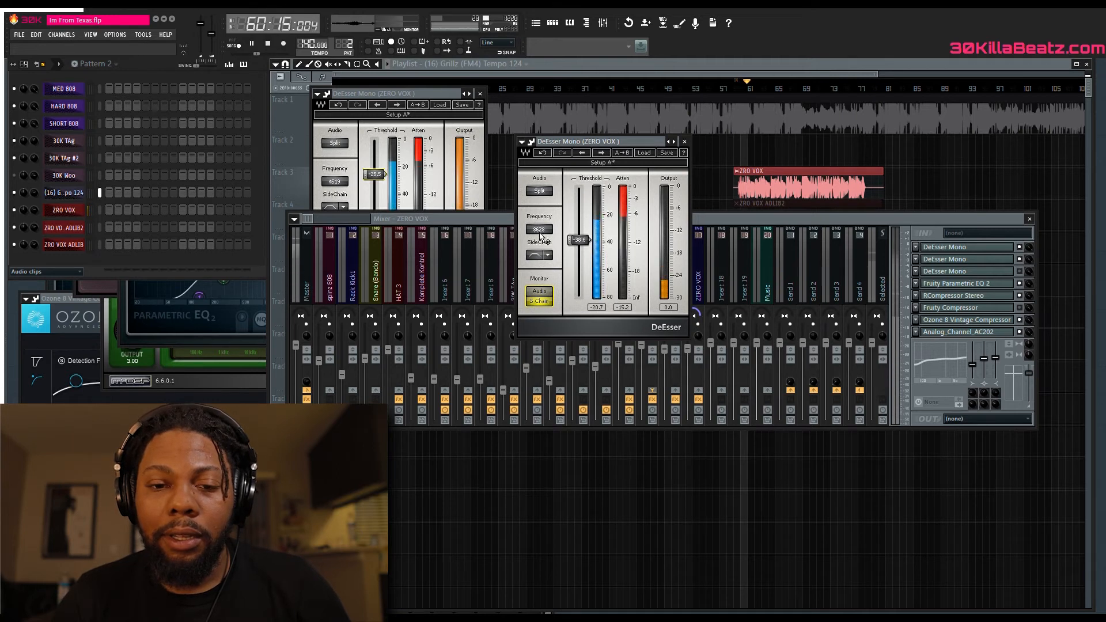
drag(540, 230, 540, 233)
key(space)
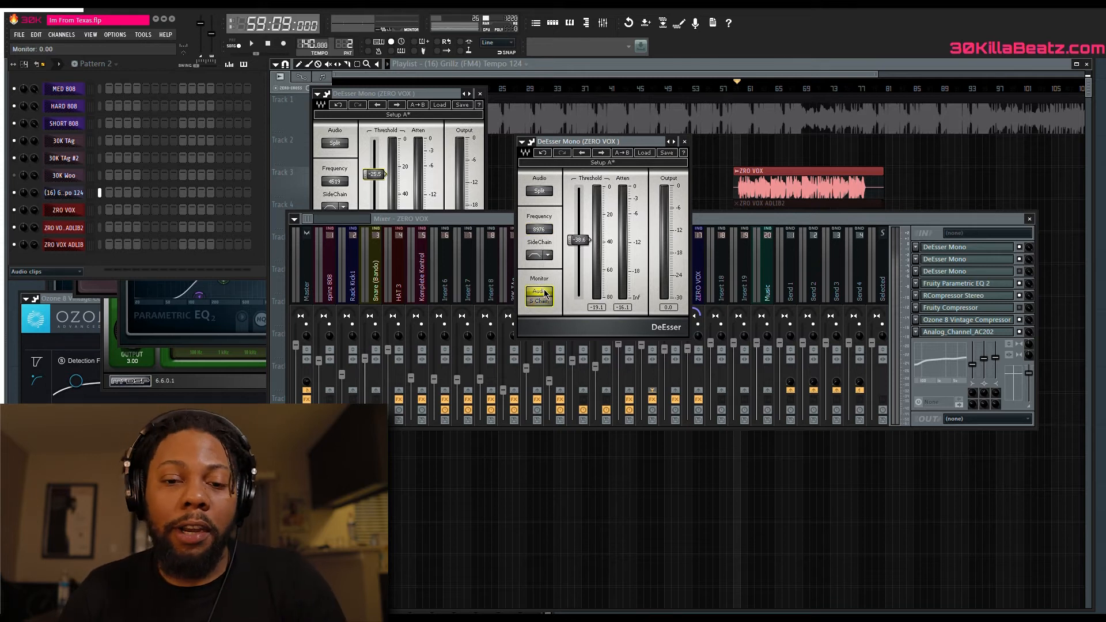
Open the third DeEsser on ZERO VOX, enable it and monitor its sidechain during vocal playback.
click(988, 272)
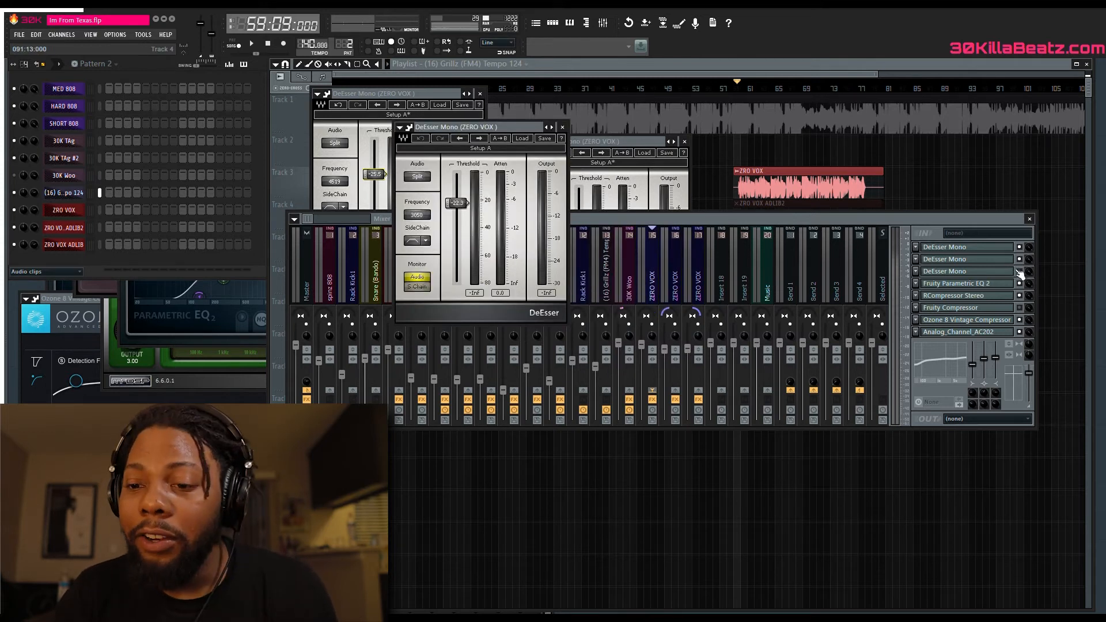
click(1019, 272)
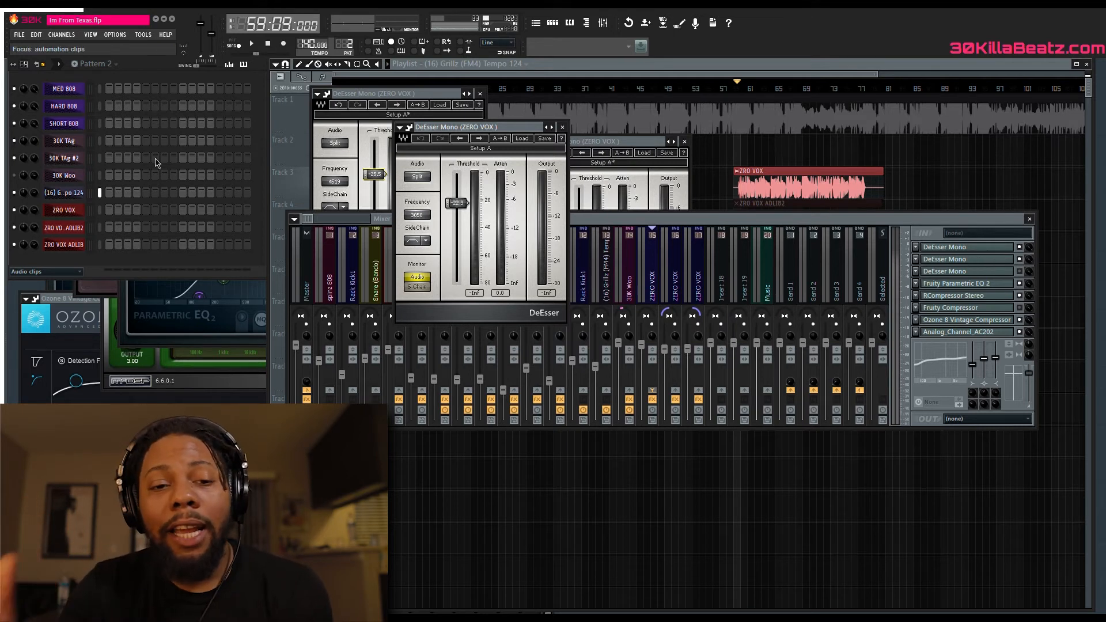
drag(461, 126, 522, 120)
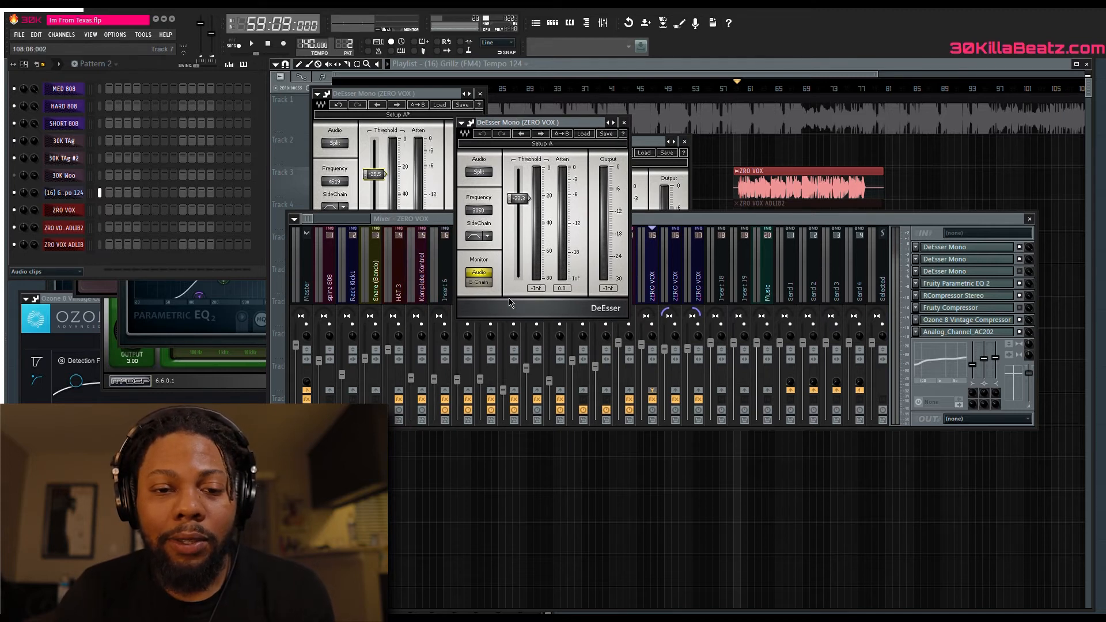
click(480, 281)
key(space)
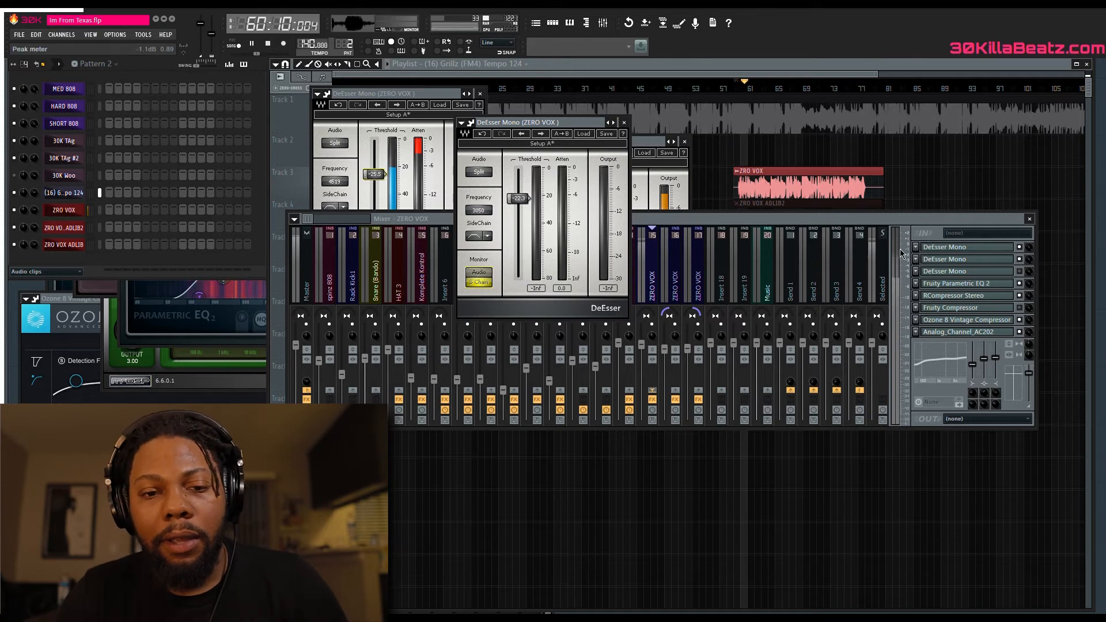
click(1019, 271)
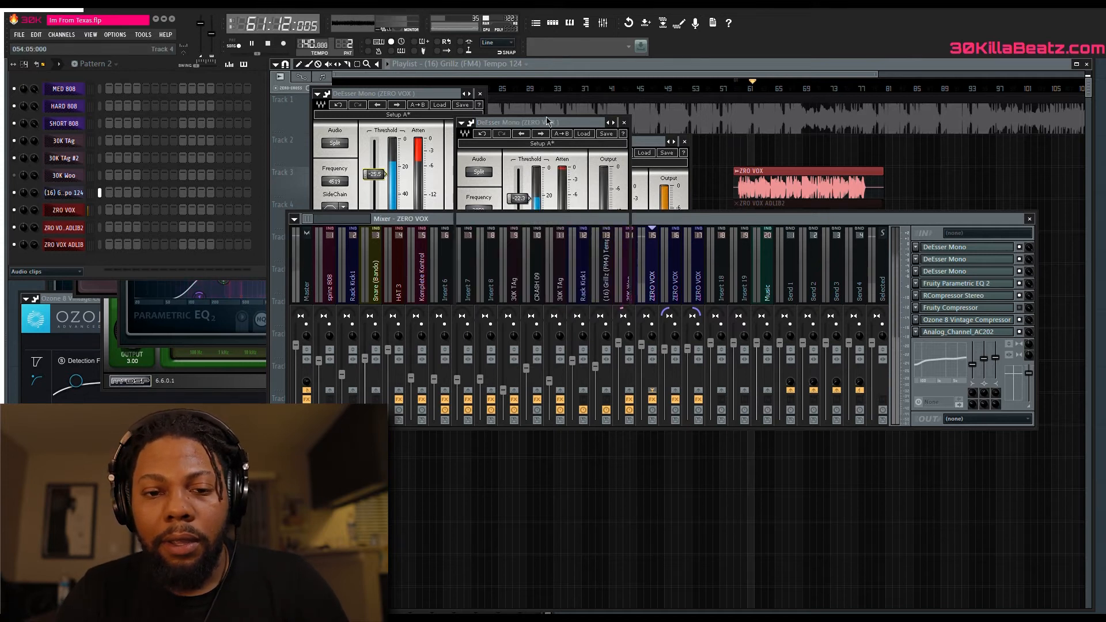
Check the third DeEsser's effect on ZERO VOX by toggling it during sidechain playback, and stop the playback.
drag(545, 122, 560, 99)
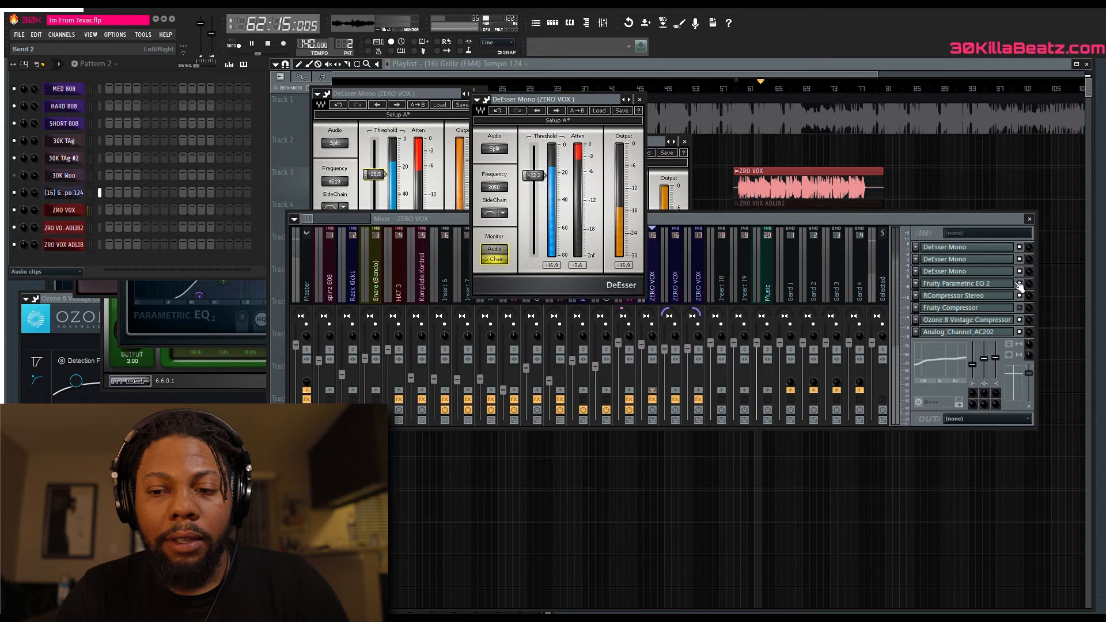
click(1021, 273)
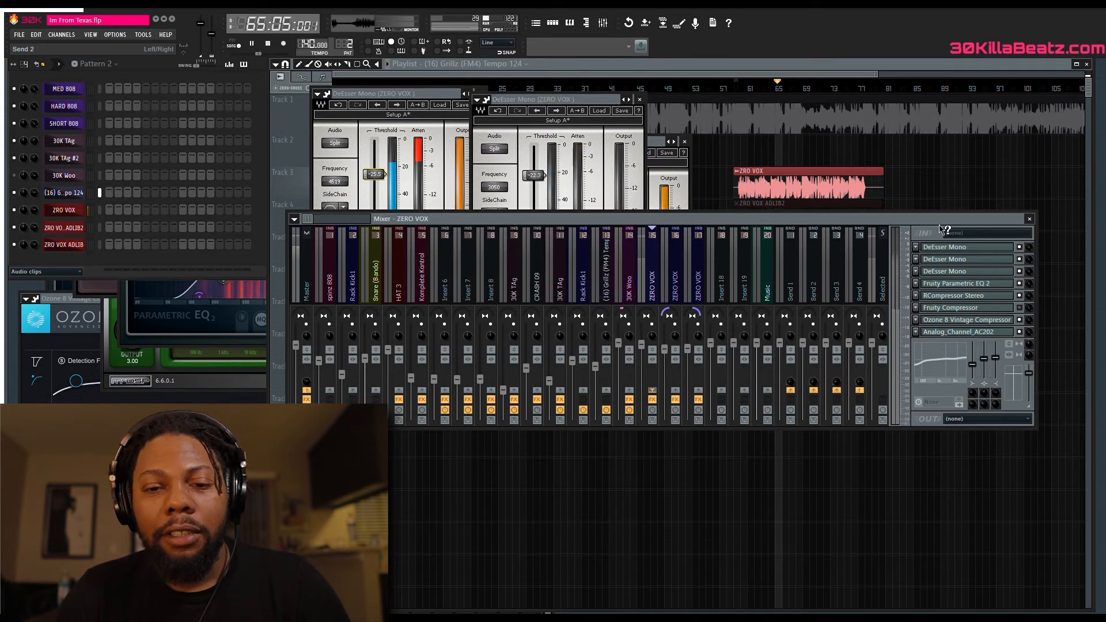
click(587, 93)
key(space)
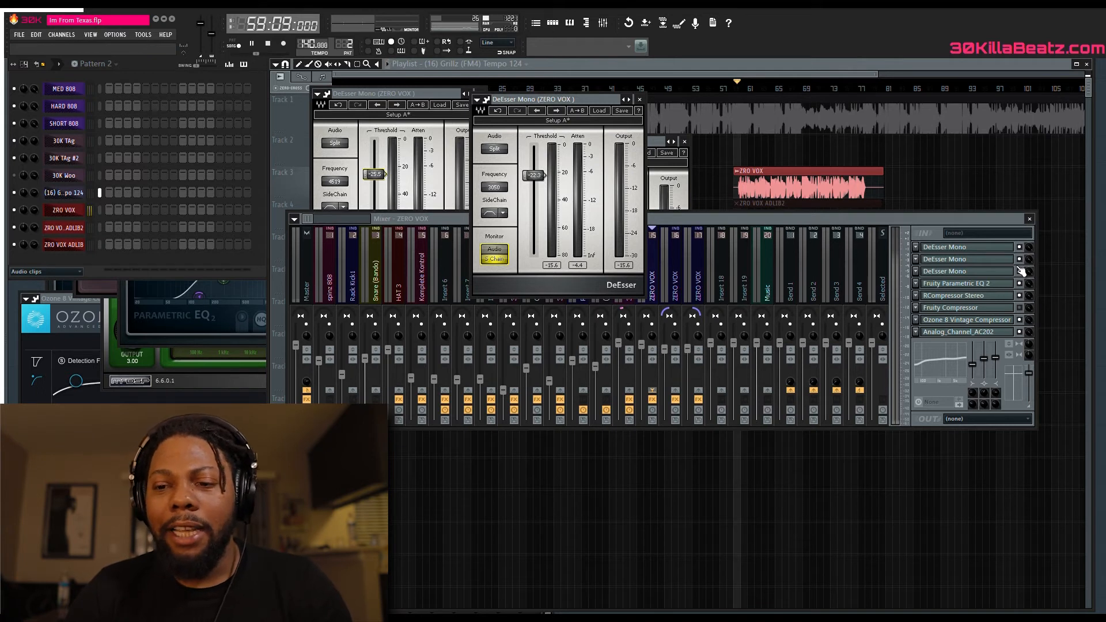
Play the ZERO VOX vocal with the third DeEsser bypassed, and return that DeEsser's monitor to Audio.
key(space)
click(1019, 270)
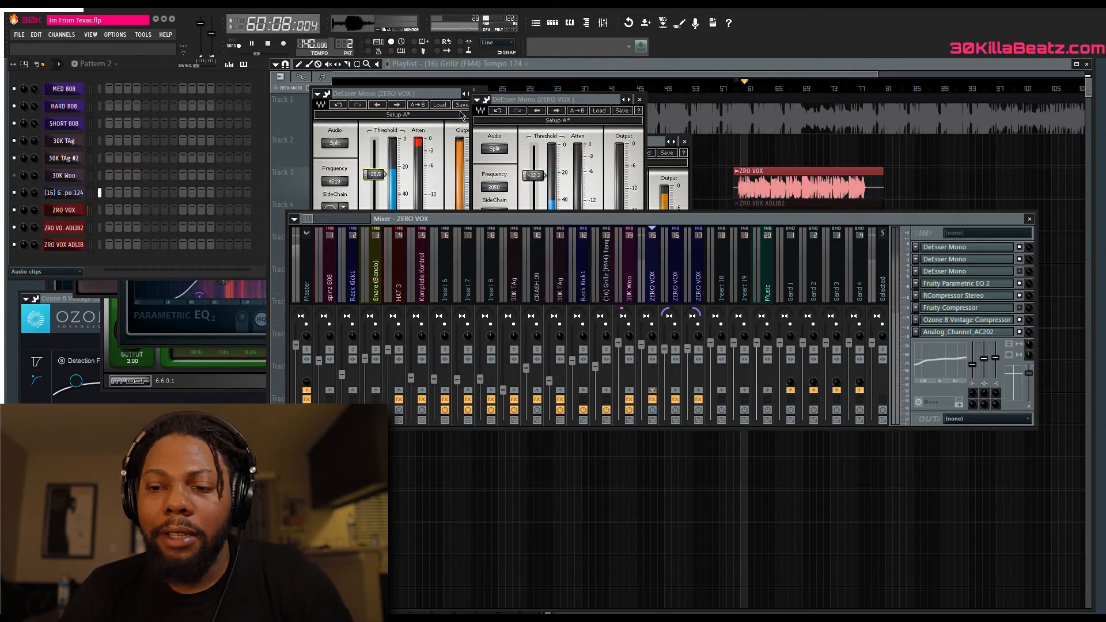
click(570, 101)
click(494, 249)
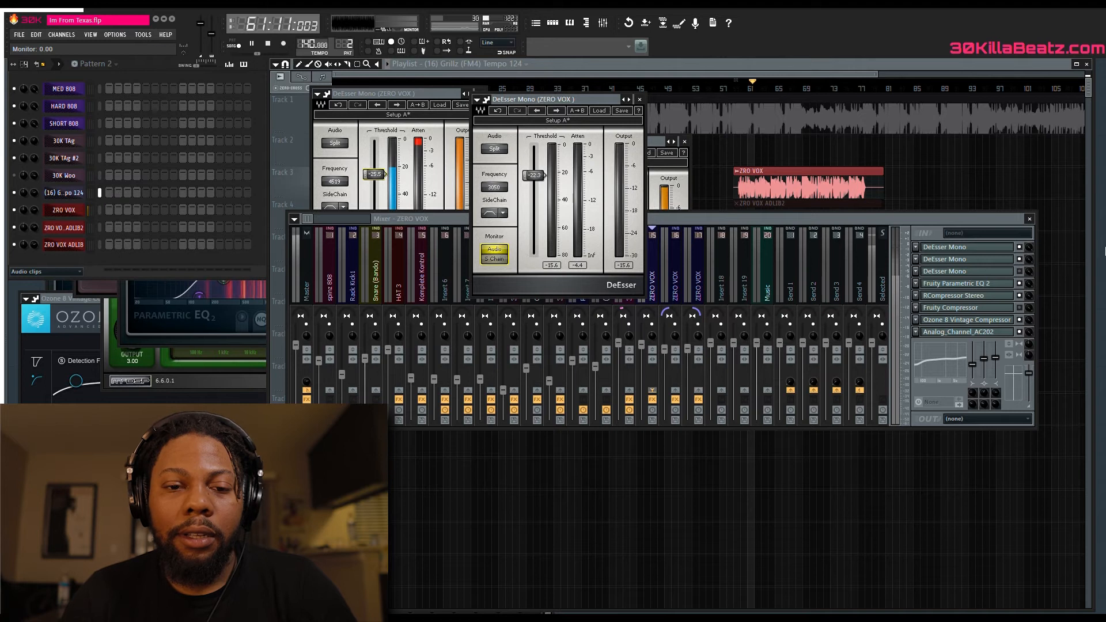
Re-enable the third DeEsser during vocal playback, set its threshold to about -19, and stop the playback.
click(1020, 272)
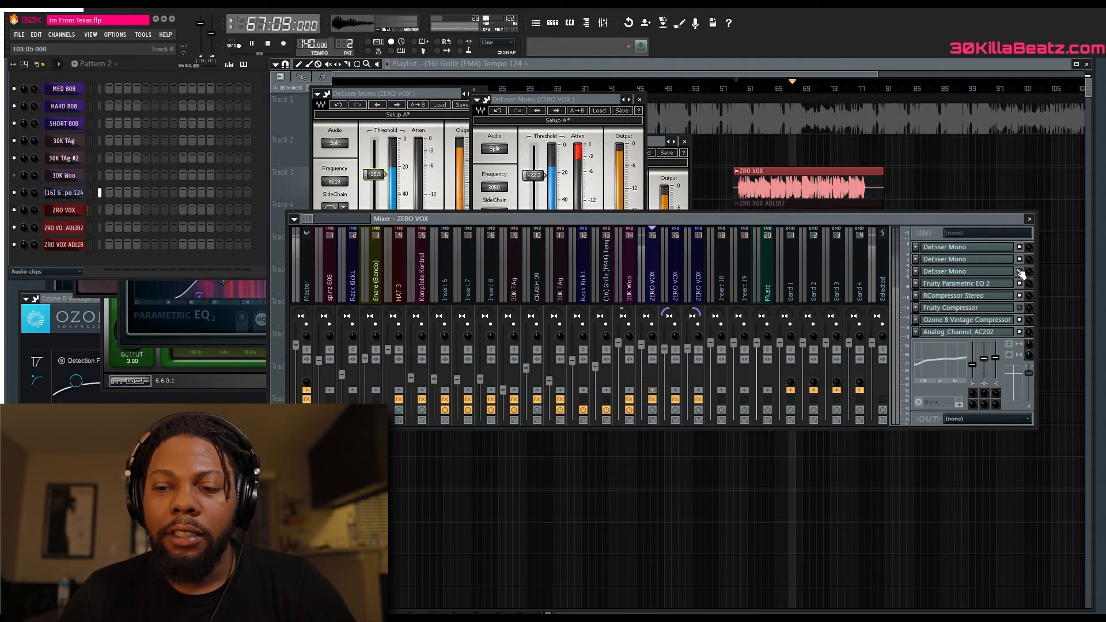
click(585, 98)
key(space)
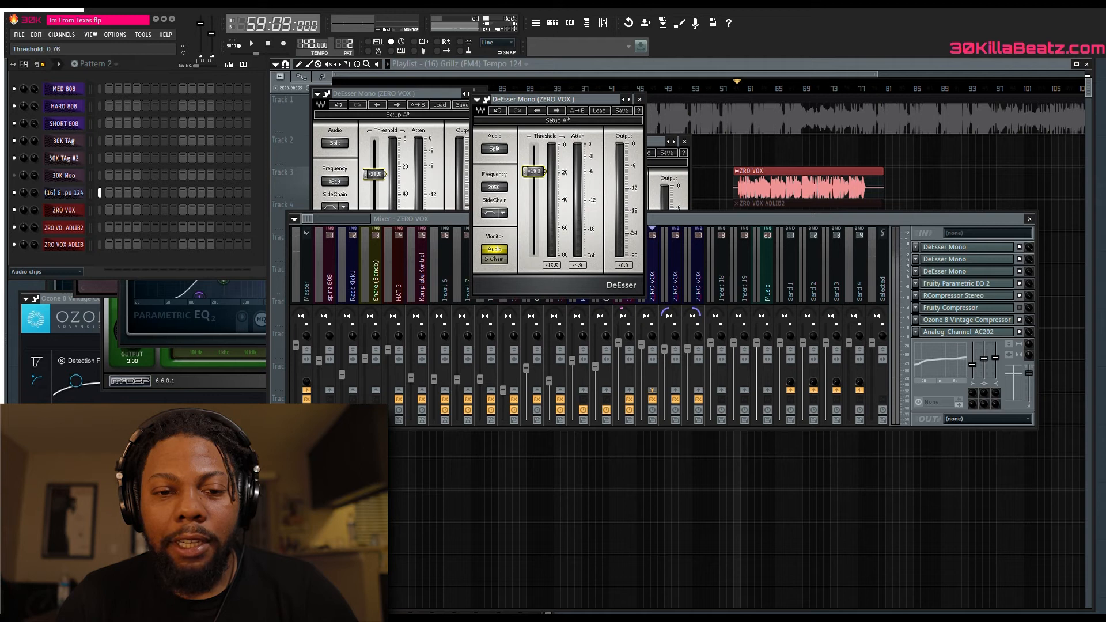
Close all the plugin and mixer windows, and reopen only the mixer and the third DeEsser on ZERO VOX.
key(F12)
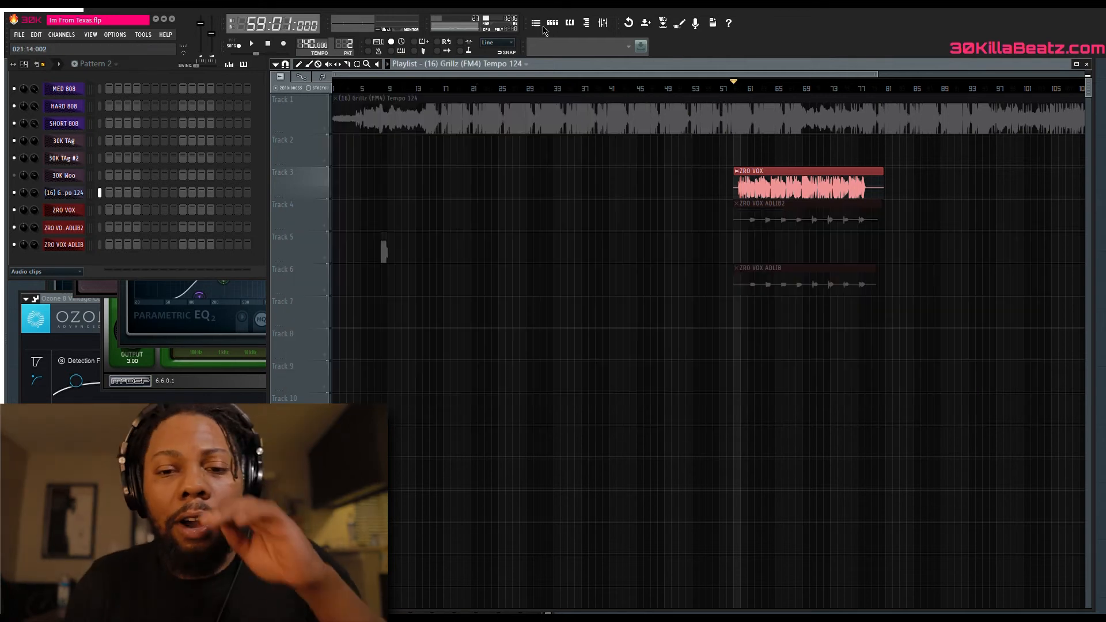
click(603, 22)
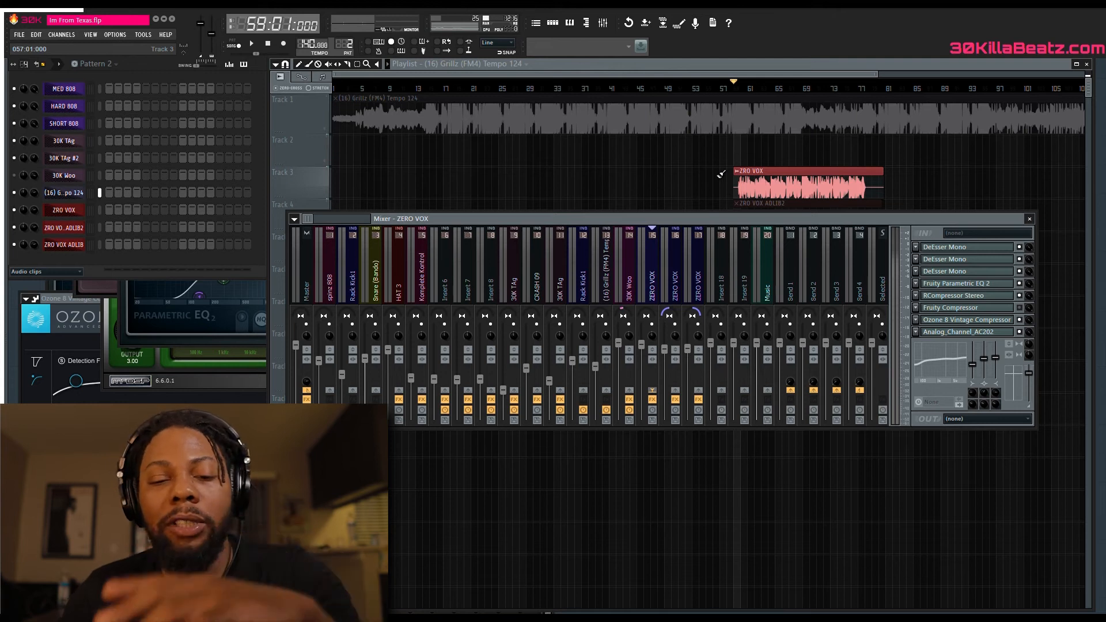
click(965, 274)
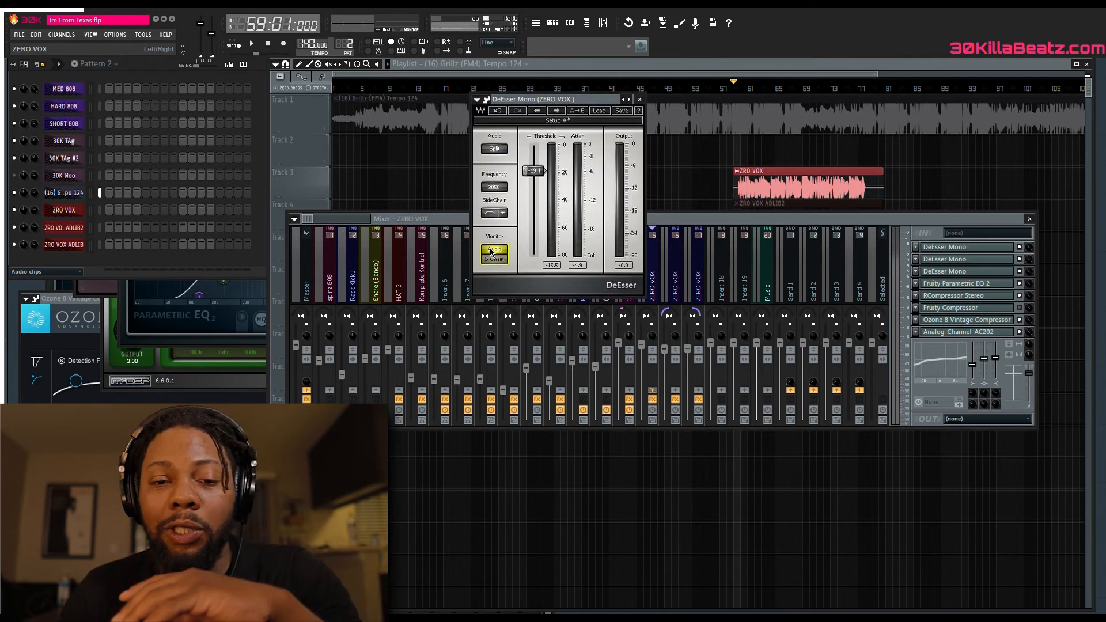